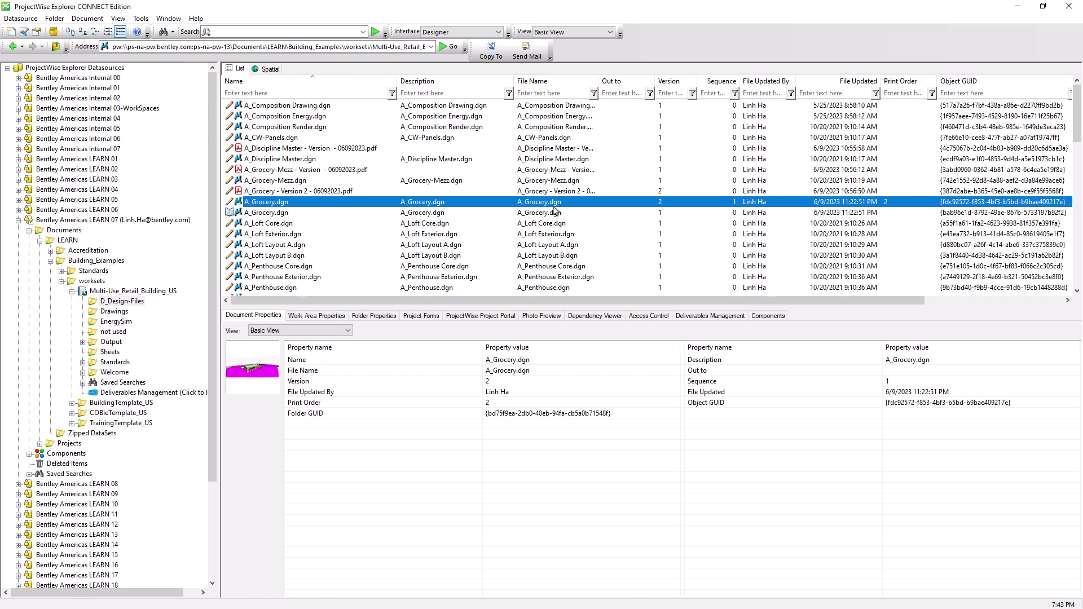
Step: Purge the local copies of the three neighbouring documents from A_Grocery-Mezz.dgn through A_Grocery.dgn
{"action": "left_click", "coordinate": [524, 180], "text": "shift"}
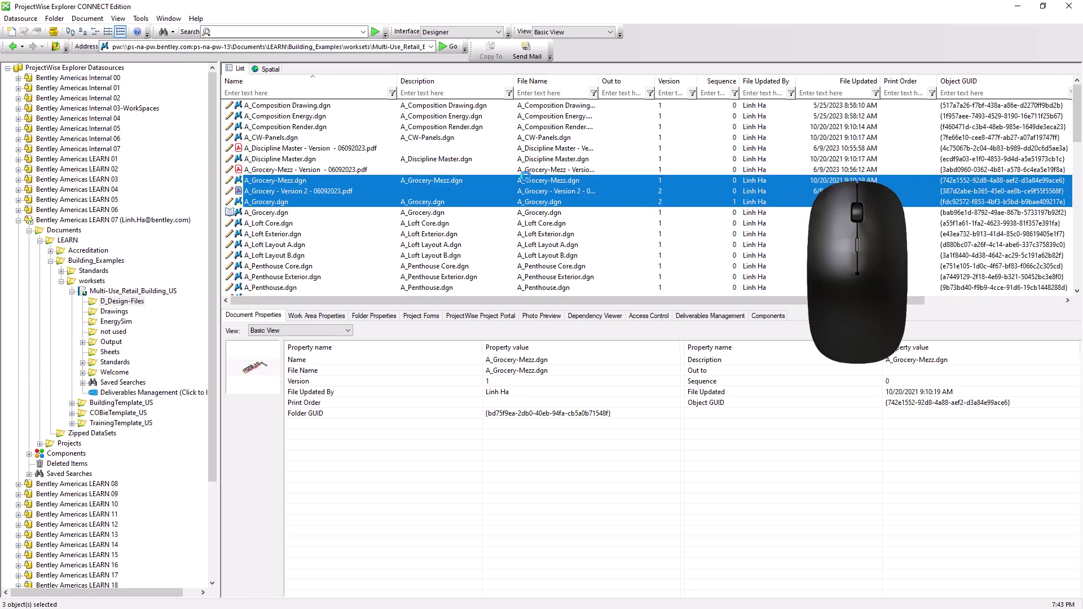
{"action": "right_click", "coordinate": [525, 180]}
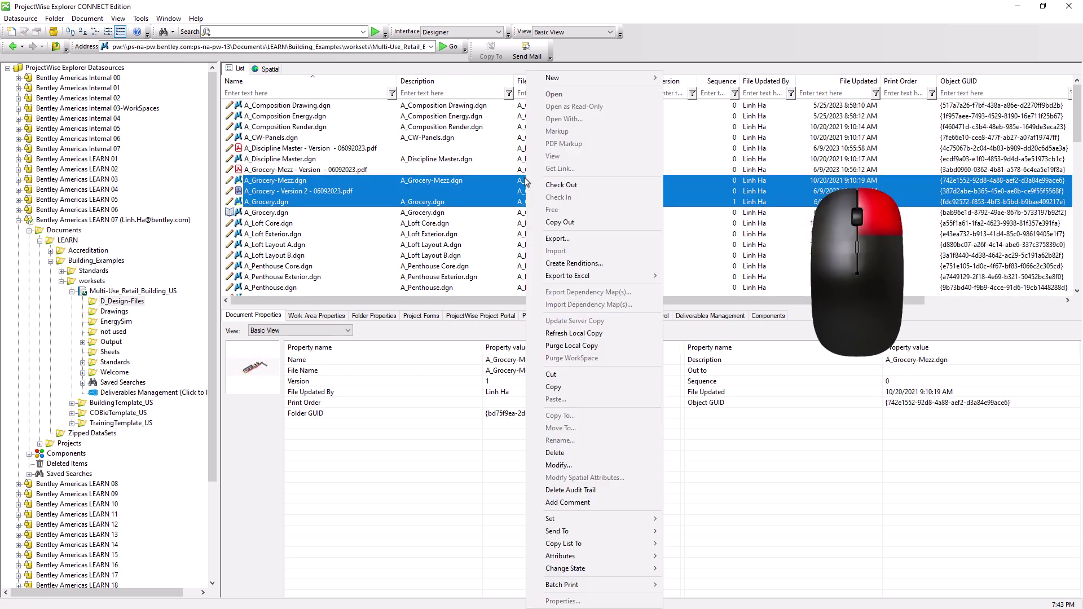
{"action": "left_click", "coordinate": [583, 352]}
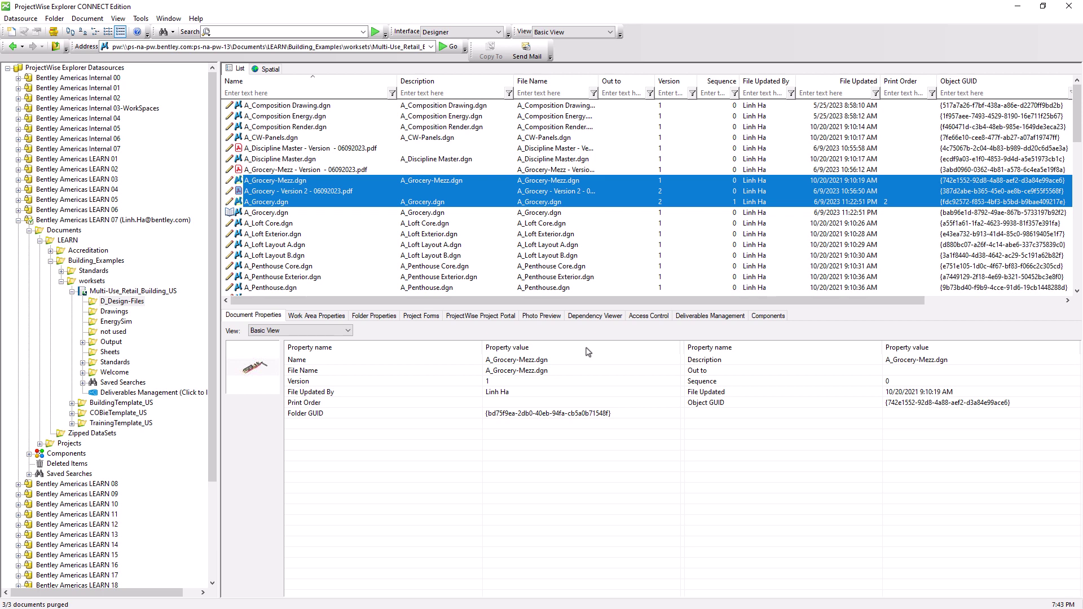
Step: Purge all local copies in the Multi-Use_Retail_Building_US work area
{"action": "left_click", "coordinate": [137, 302]}
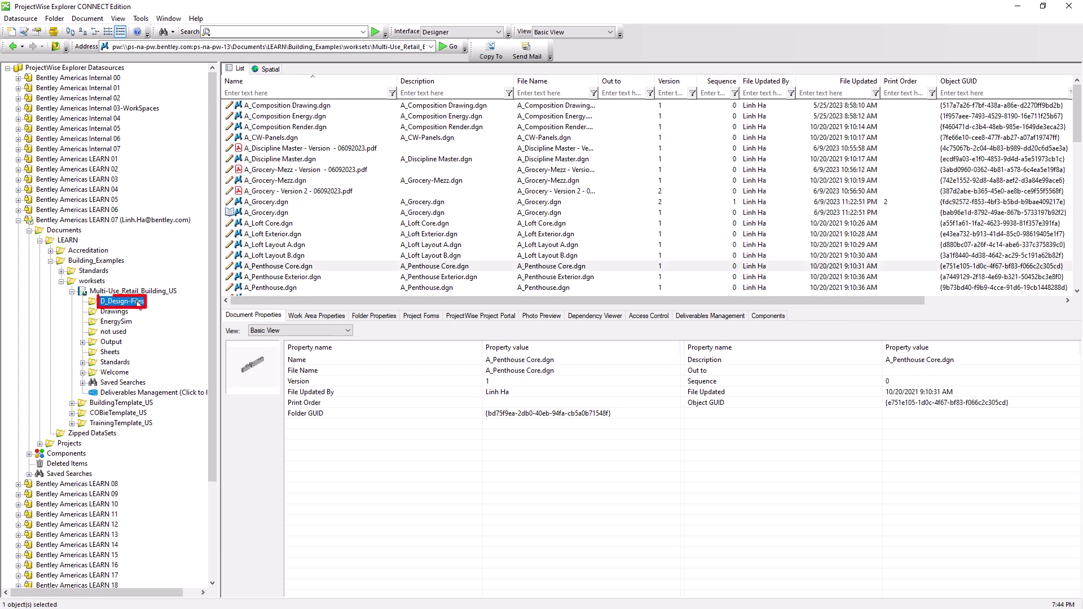
{"action": "right_click", "coordinate": [137, 305]}
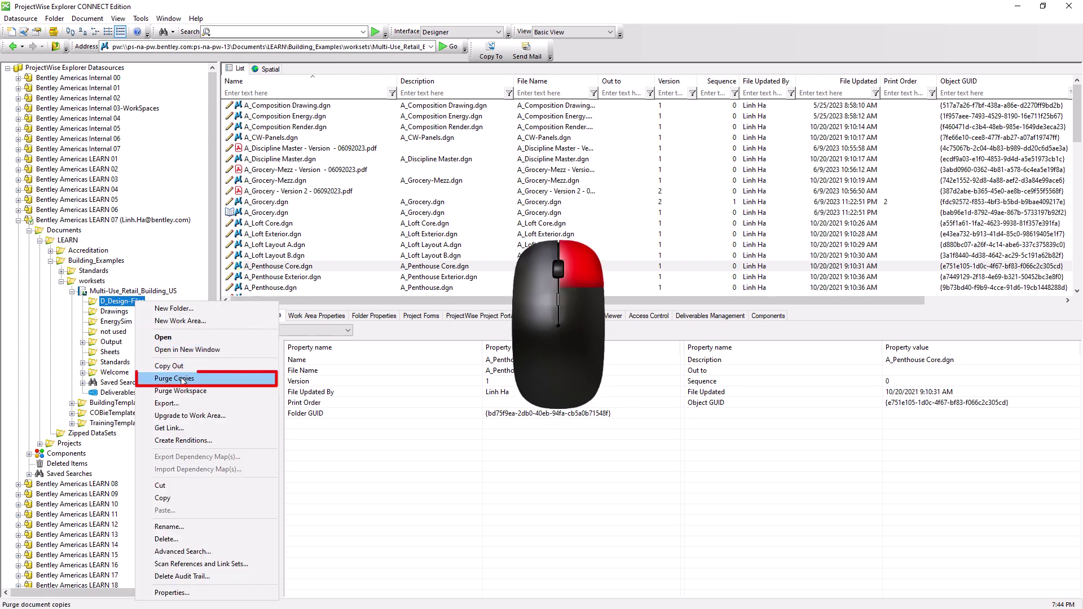
{"action": "left_click", "coordinate": [154, 291]}
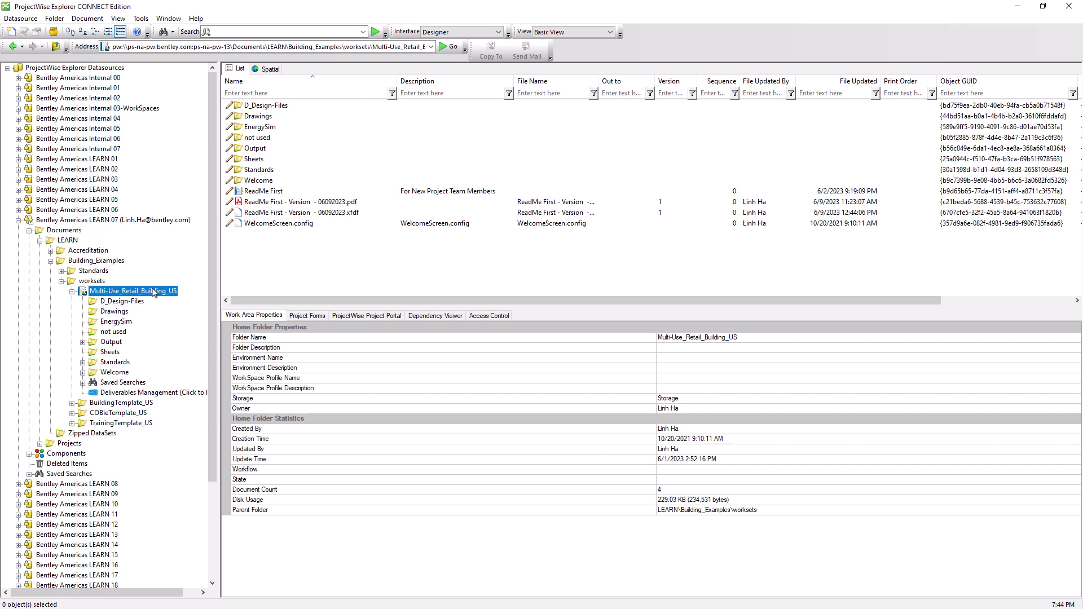
{"action": "right_click", "coordinate": [154, 292]}
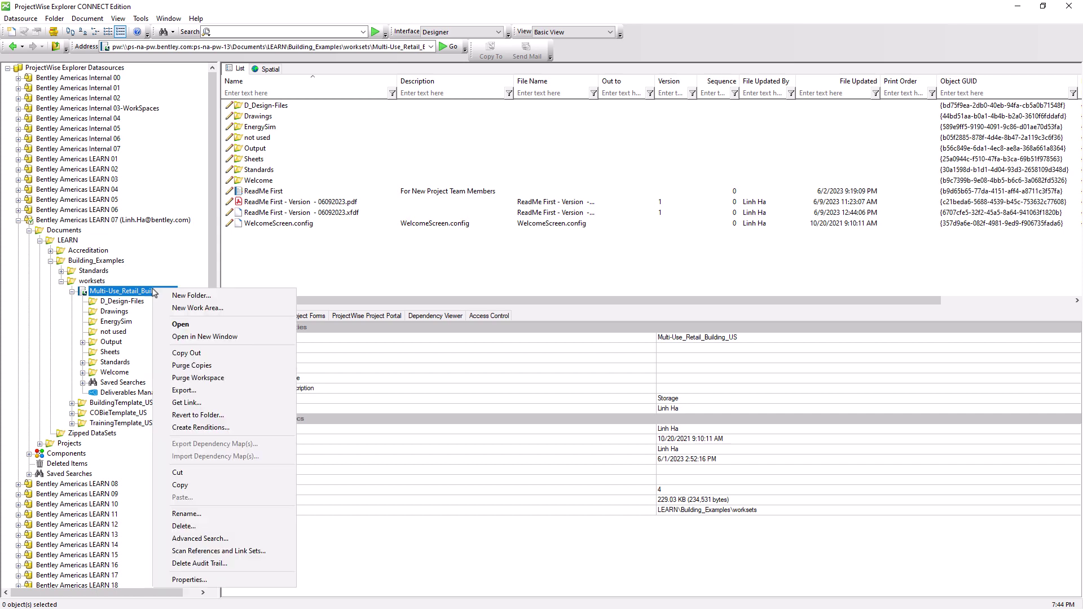
{"action": "left_click", "coordinate": [192, 366]}
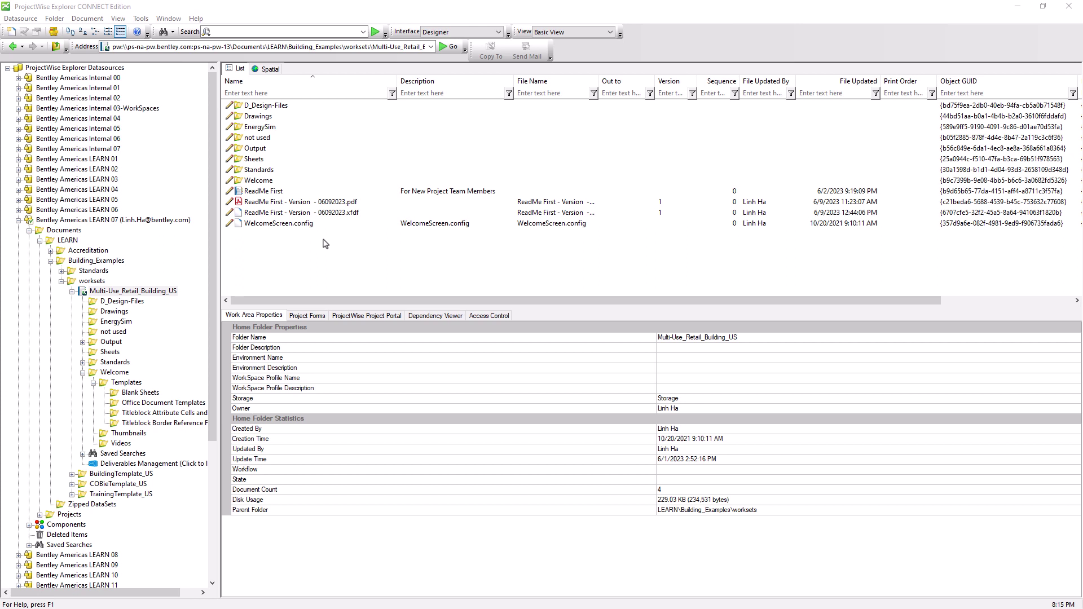
Step: Open the Local Document Organizer and review the actions available for checked-out A_Grocery.dgn, A_Roof.dgn and BSI300-B-3DM-MUL-00011.dgn
{"action": "left_click", "coordinate": [53, 32]}
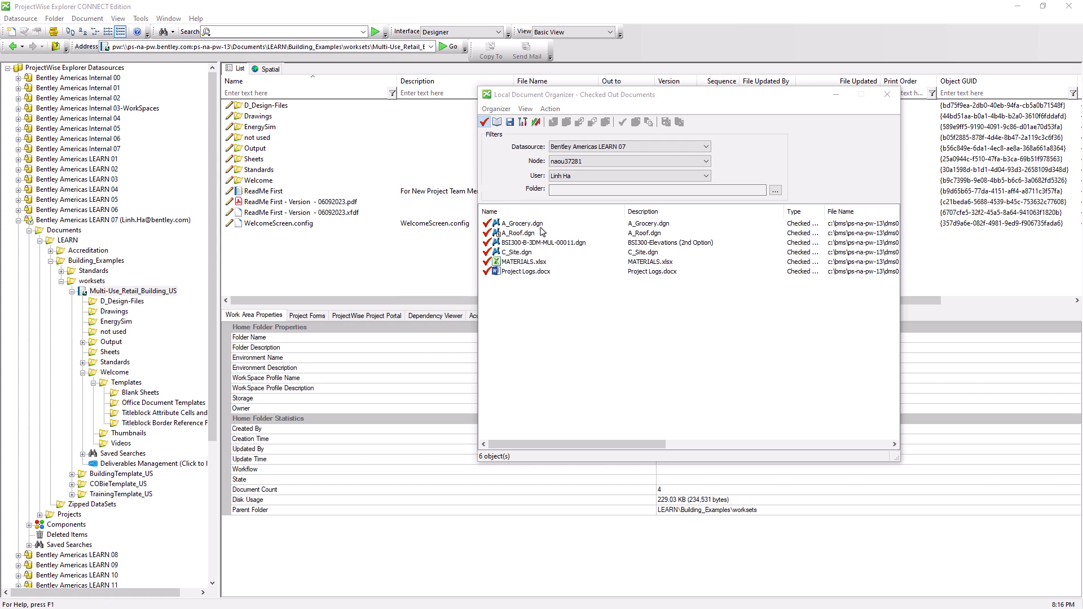
{"action": "left_click_drag", "start_coordinate": [540, 228], "coordinate": [548, 245]}
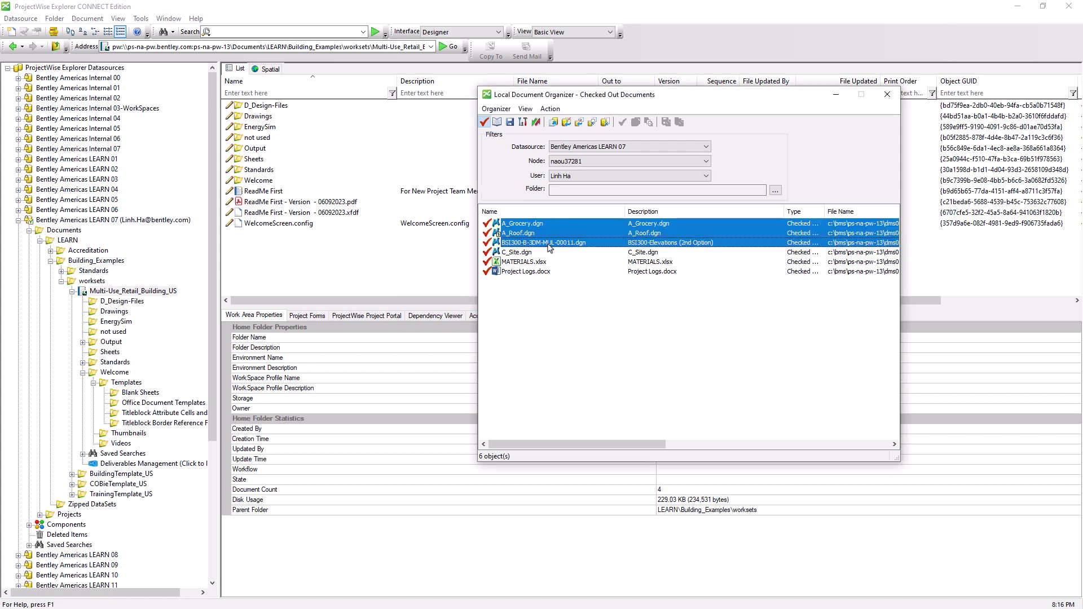
{"action": "right_click", "coordinate": [551, 249]}
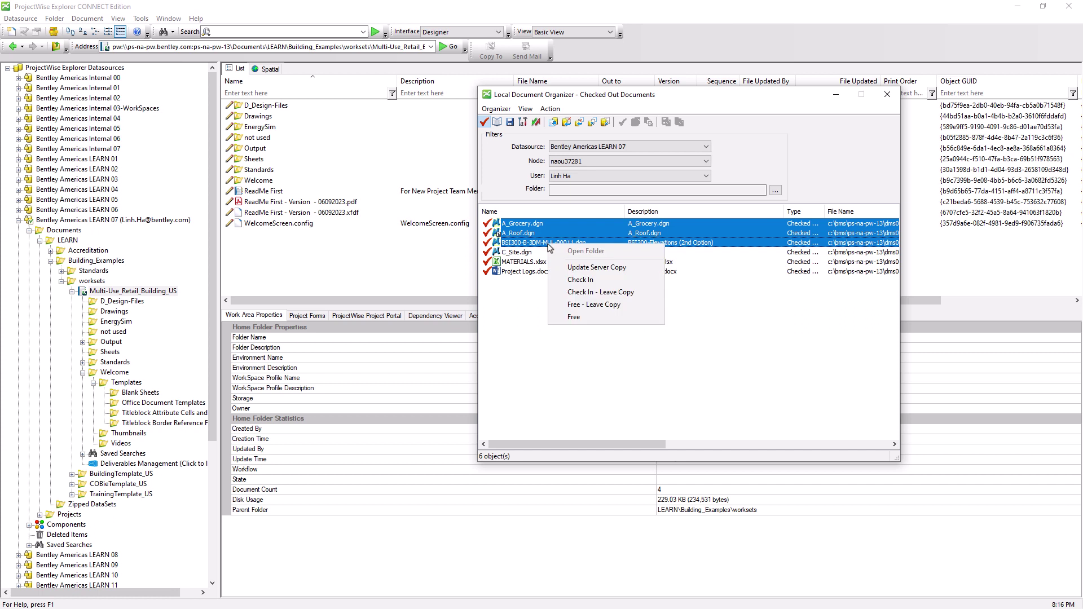
{"action": "left_click", "coordinate": [612, 310]}
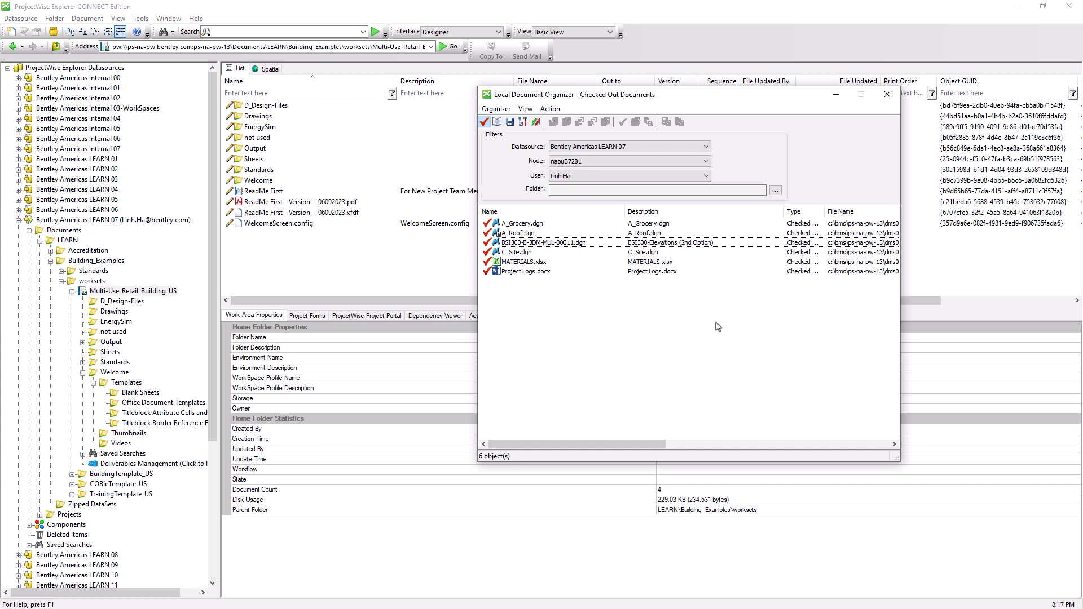
Step: Switch to File Explorer and review the actions available for the ps-na-pw-13 folder in C:\bms
{"action": "key", "text": "alt+Tab"}
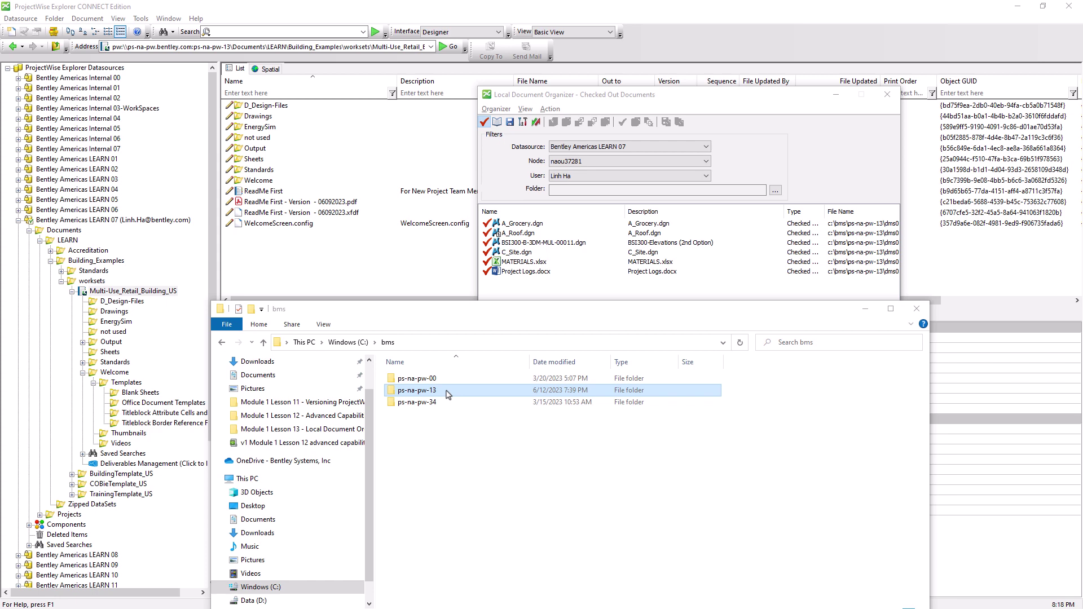
{"action": "right_click", "coordinate": [446, 392]}
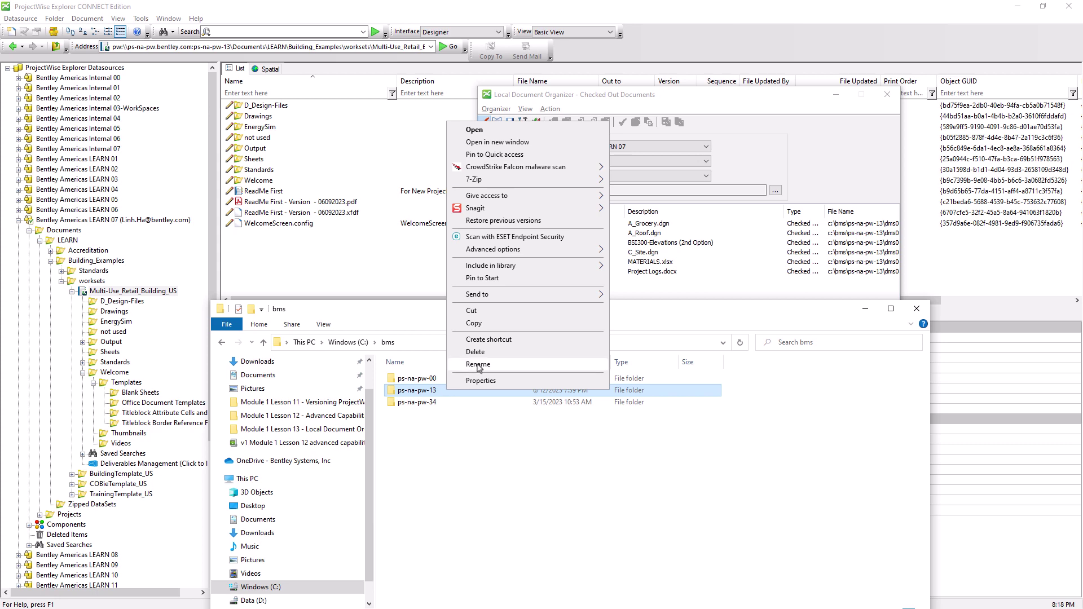
{"action": "left_click", "coordinate": [671, 471]}
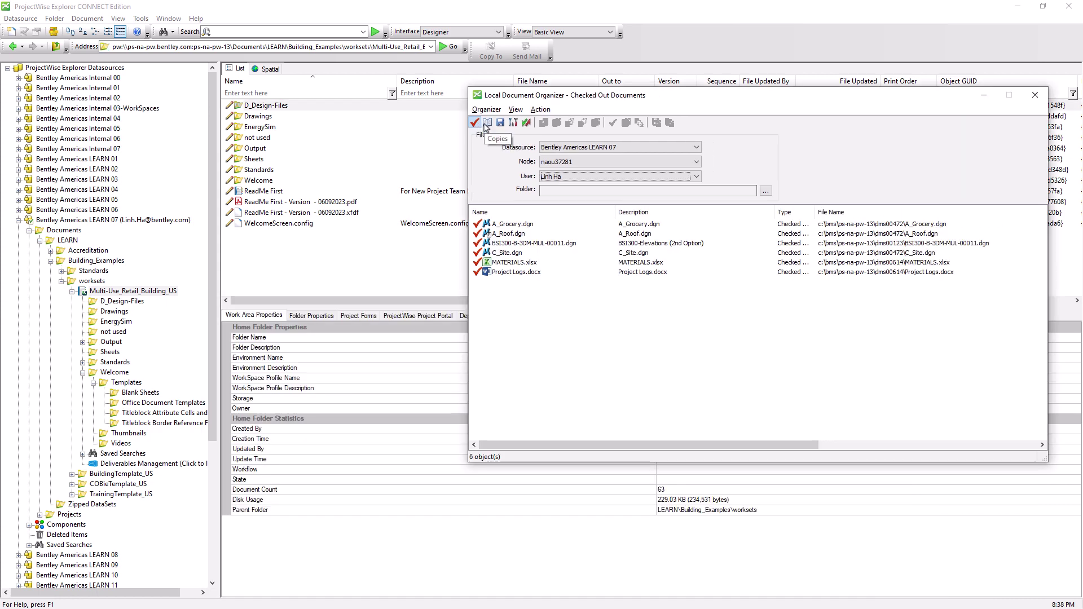
Step: List the copied-out documents and try to purge 2nd Valley Forest (w-s).epw and A_Composition Render-00.jpg through CurtainWall.xsd
{"action": "left_click", "coordinate": [486, 123]}
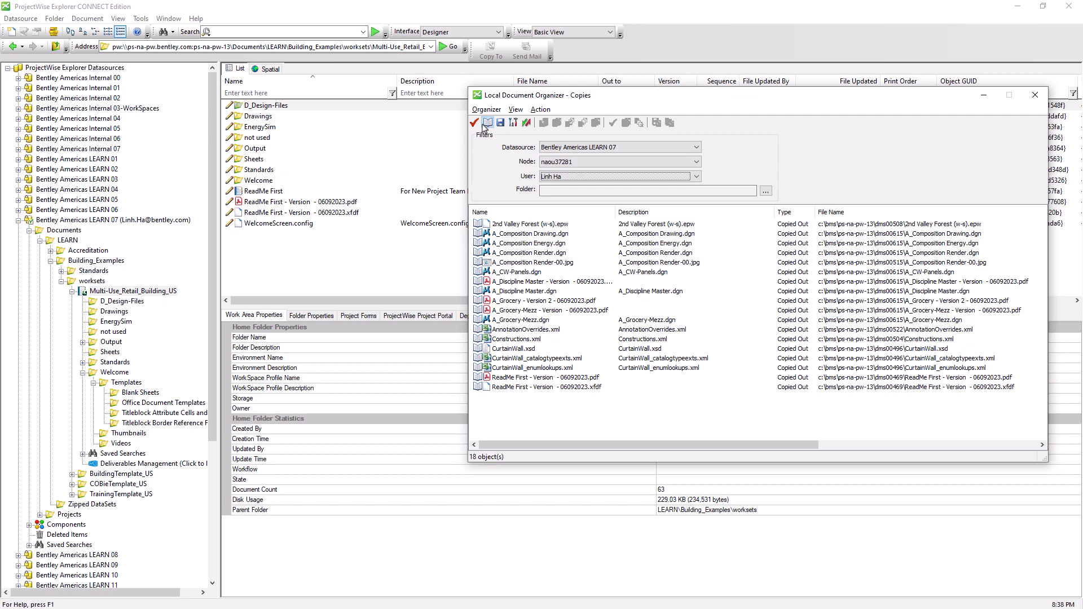
{"action": "left_click", "coordinate": [580, 263]}
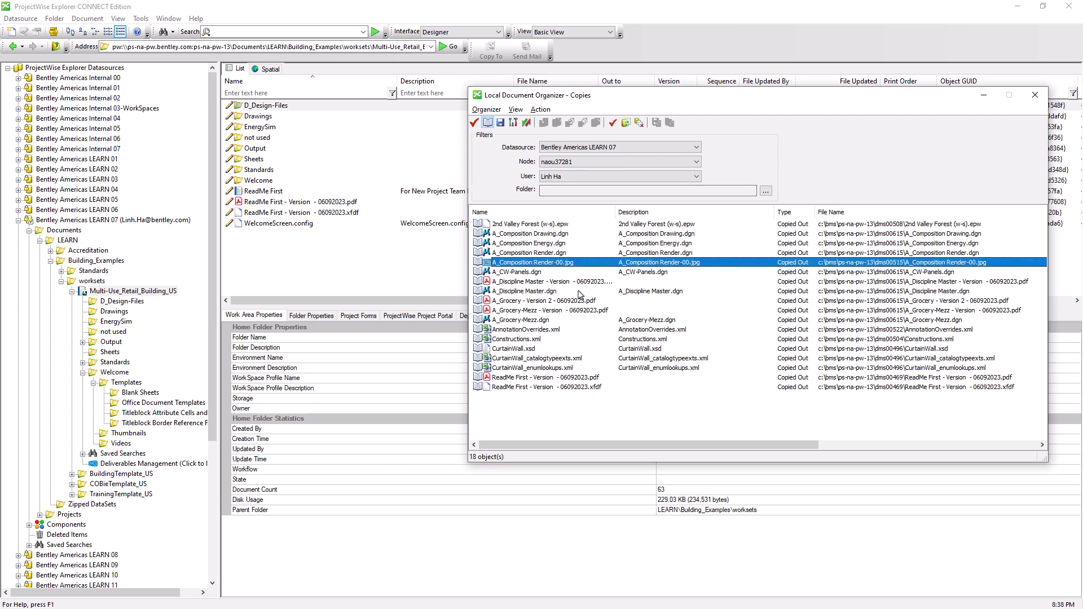
{"action": "left_click", "coordinate": [581, 349], "text": "shift"}
{"action": "left_click", "coordinate": [575, 225], "text": "ctrl"}
{"action": "right_click", "coordinate": [575, 226]}
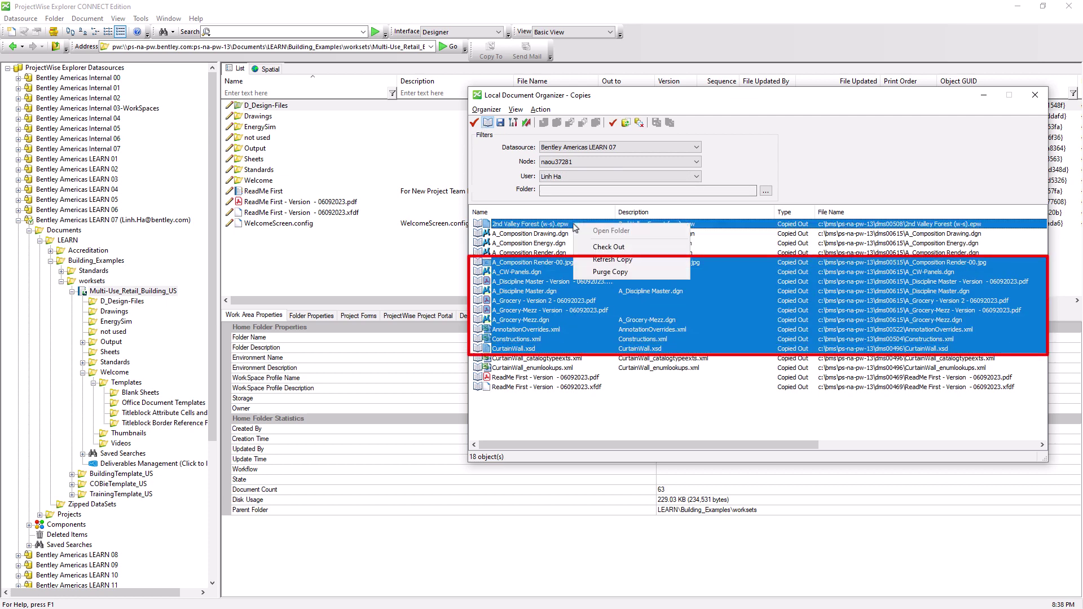
{"action": "left_click", "coordinate": [611, 272]}
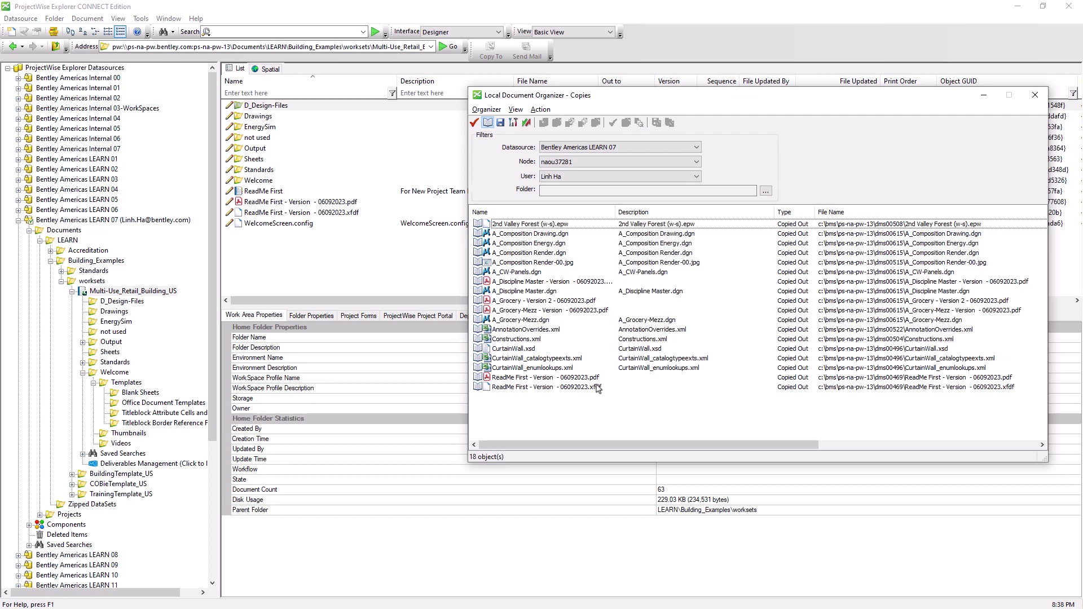
Step: List the exported documents in the organizer and select BSI300-RW-SS-G-0004.xlsx to see its available actions
{"action": "left_click", "coordinate": [502, 124]}
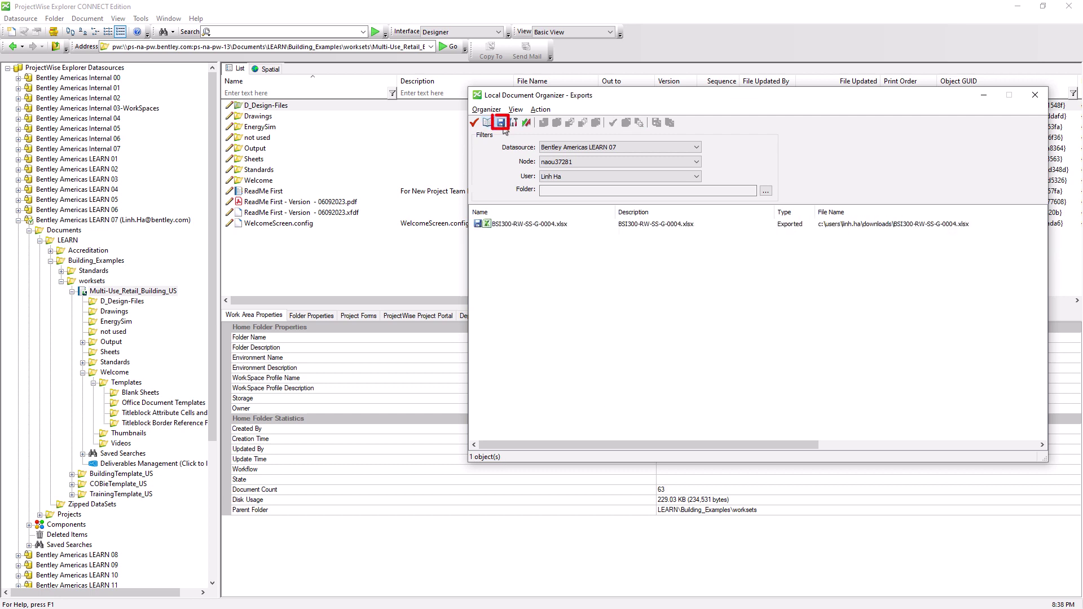
{"action": "left_click", "coordinate": [503, 225]}
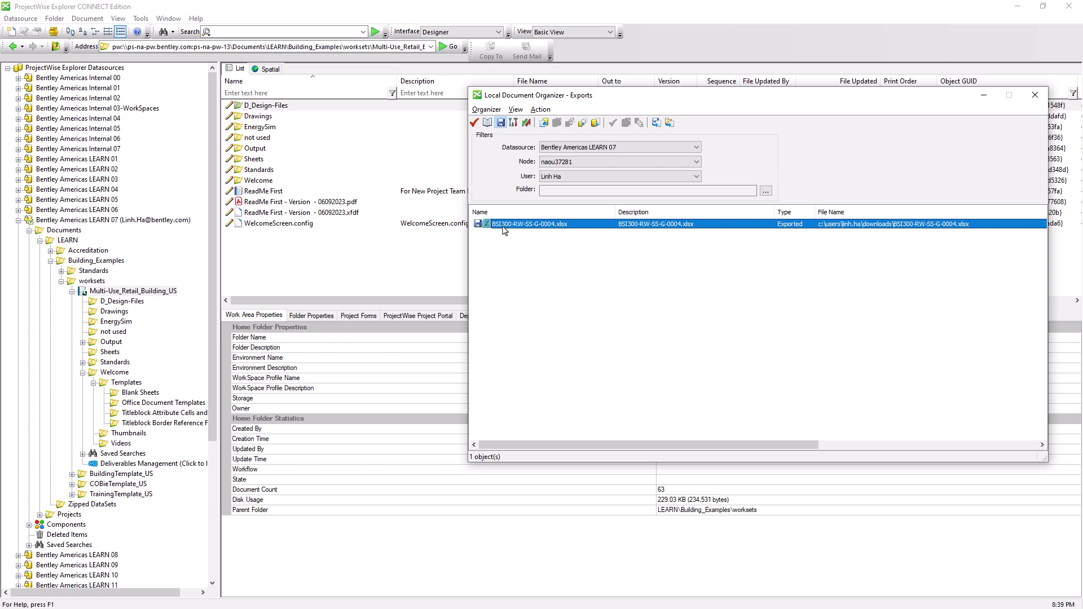
Step: List the workspace copies, review the actions for Building Plant and General_ANSI D.cel through Geospatial_ANSI D.cel, and close the organizer
{"action": "left_click", "coordinate": [514, 123]}
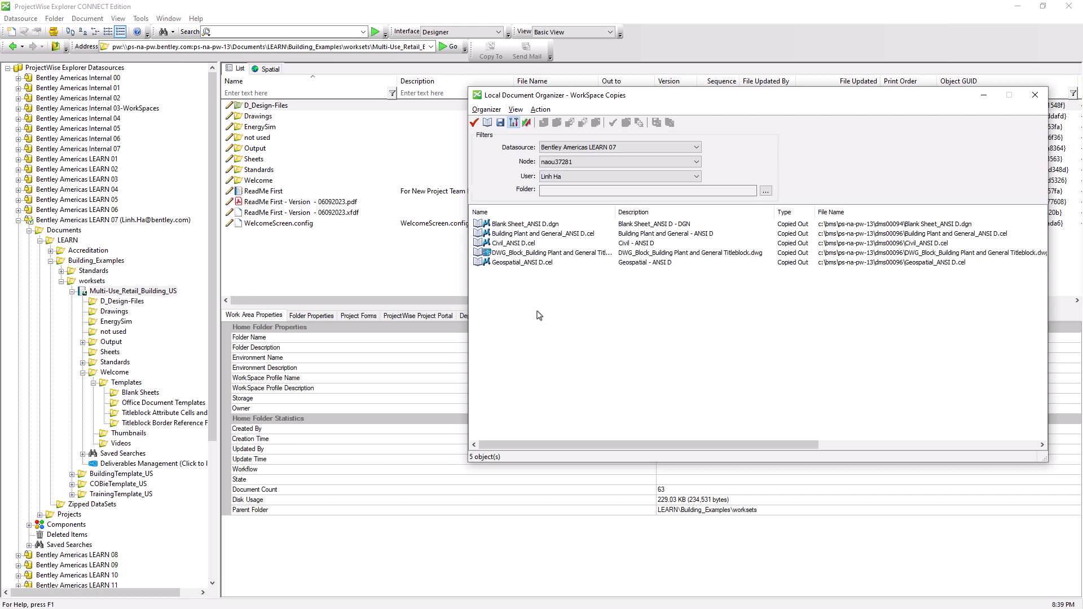
{"action": "left_click_drag", "start_coordinate": [539, 314], "coordinate": [519, 230]}
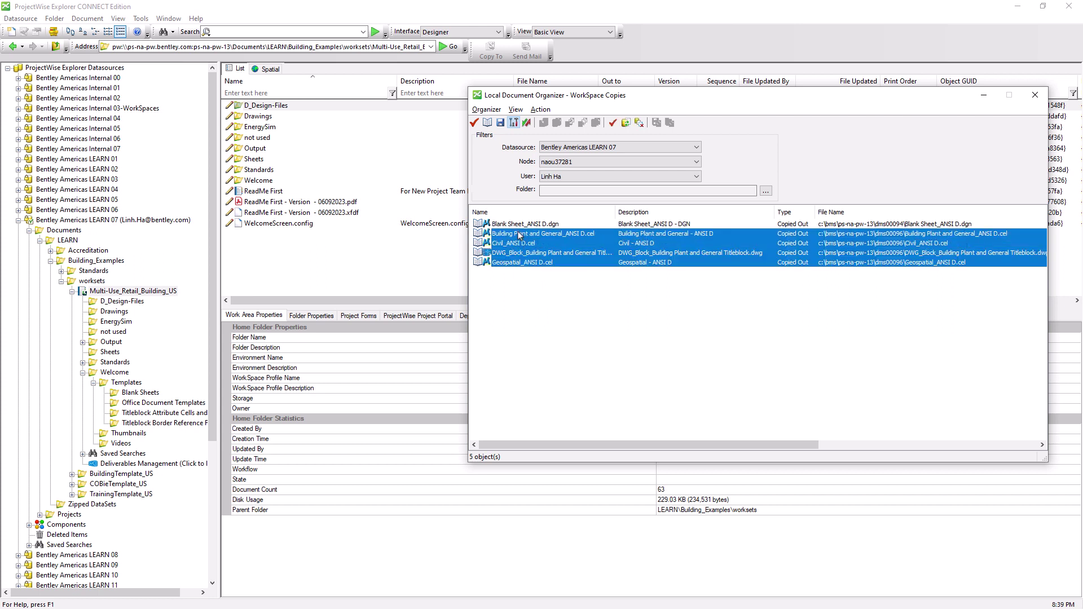
{"action": "right_click", "coordinate": [551, 263]}
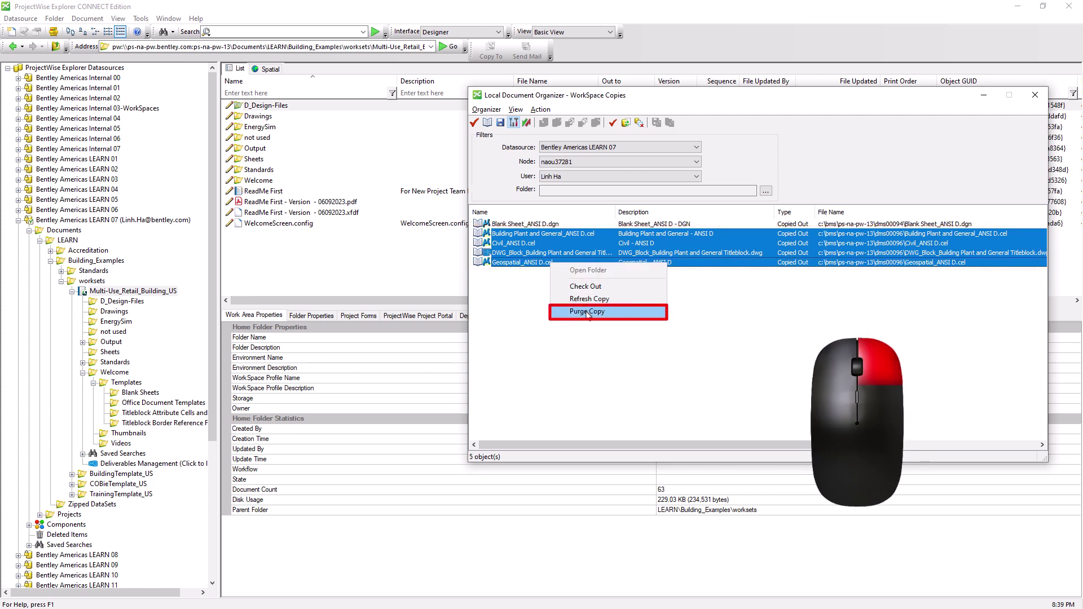
{"action": "left_click", "coordinate": [698, 309]}
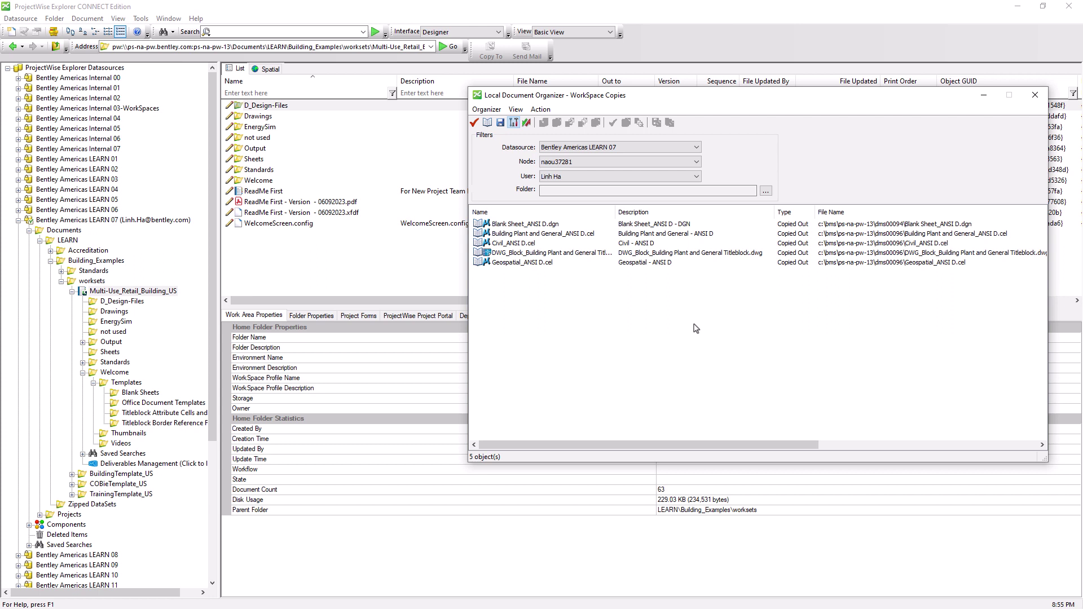
{"action": "key", "text": "alt+F4"}
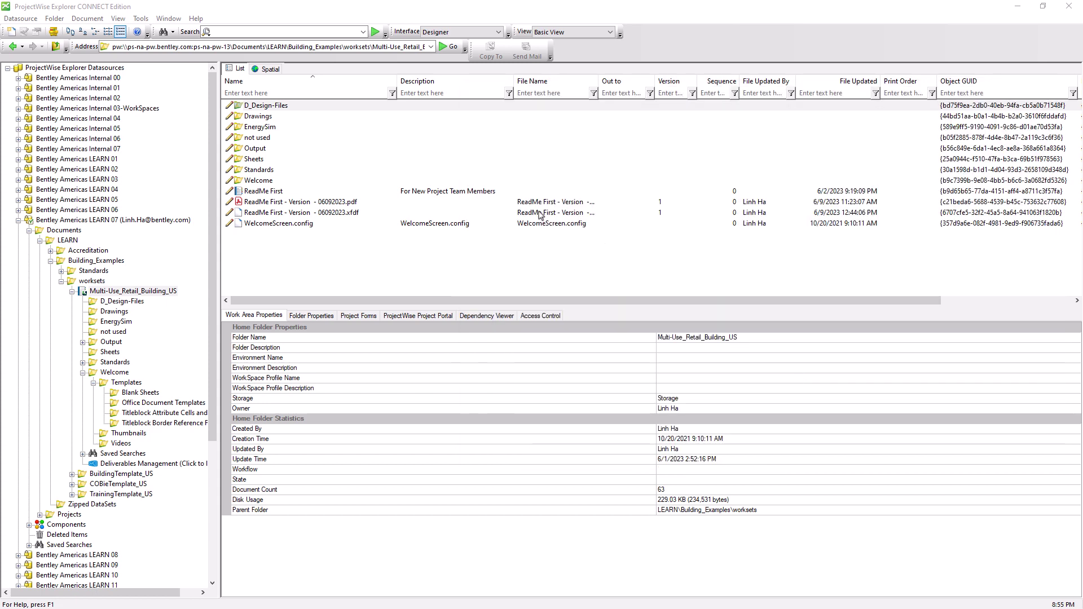
Step: Set the user interface option Show Local Document Organizer on log out to Show in ProjectWise Explorer only
{"action": "left_click", "coordinate": [141, 18]}
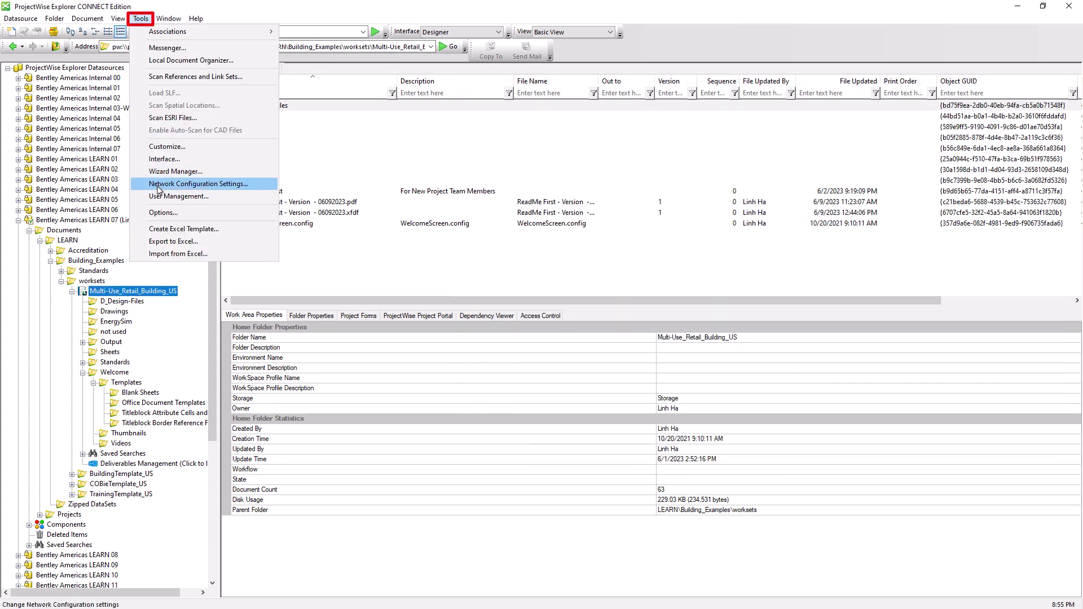
{"action": "left_click", "coordinate": [162, 212]}
{"action": "left_click", "coordinate": [475, 202]}
{"action": "left_click", "coordinate": [486, 251]}
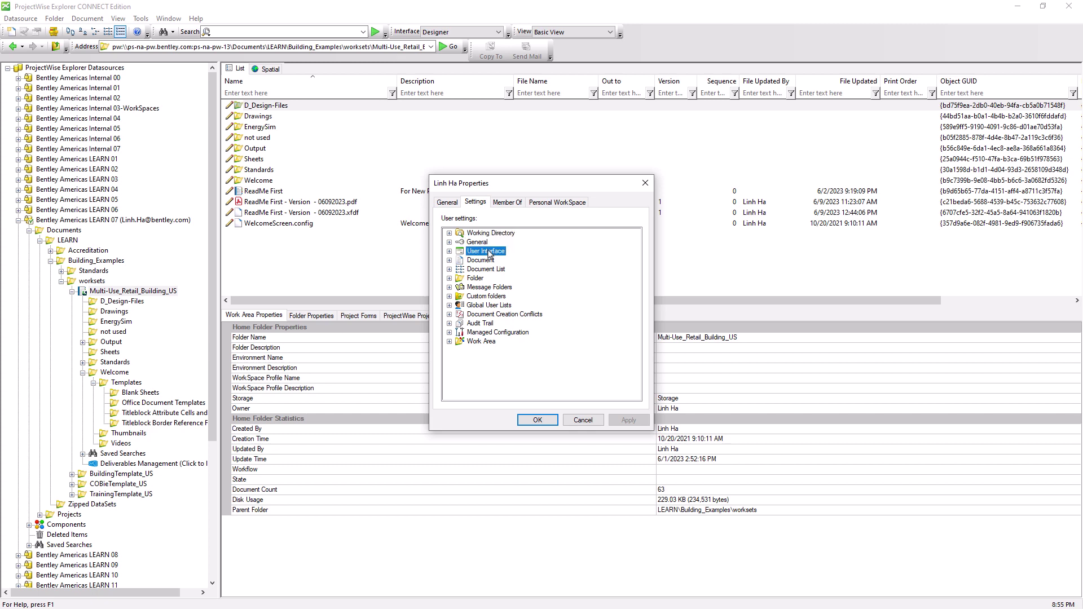
{"action": "double_click", "coordinate": [488, 254]}
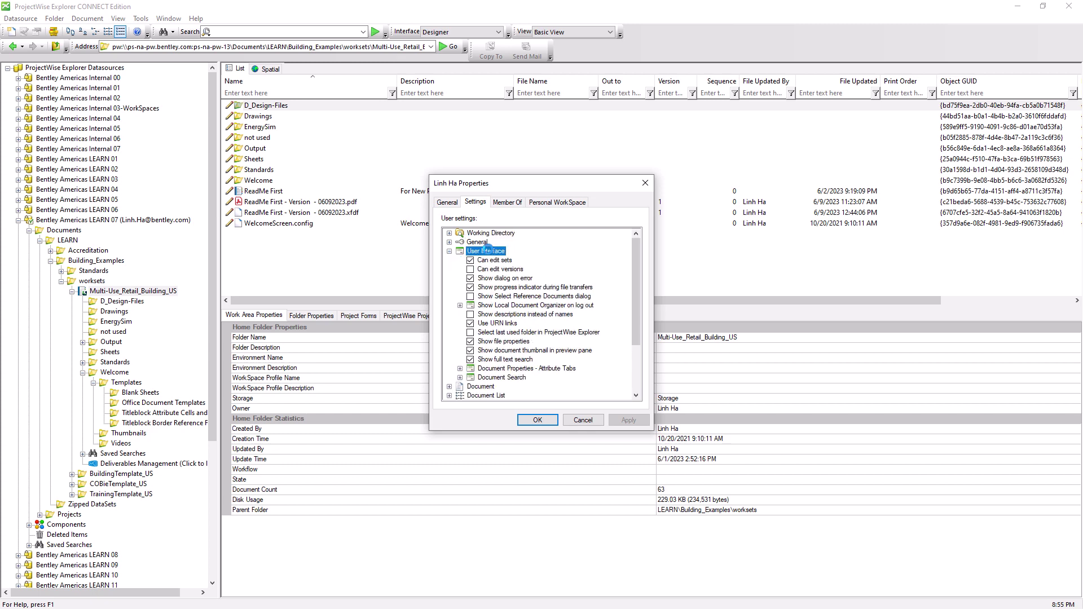
{"action": "left_click", "coordinate": [516, 308]}
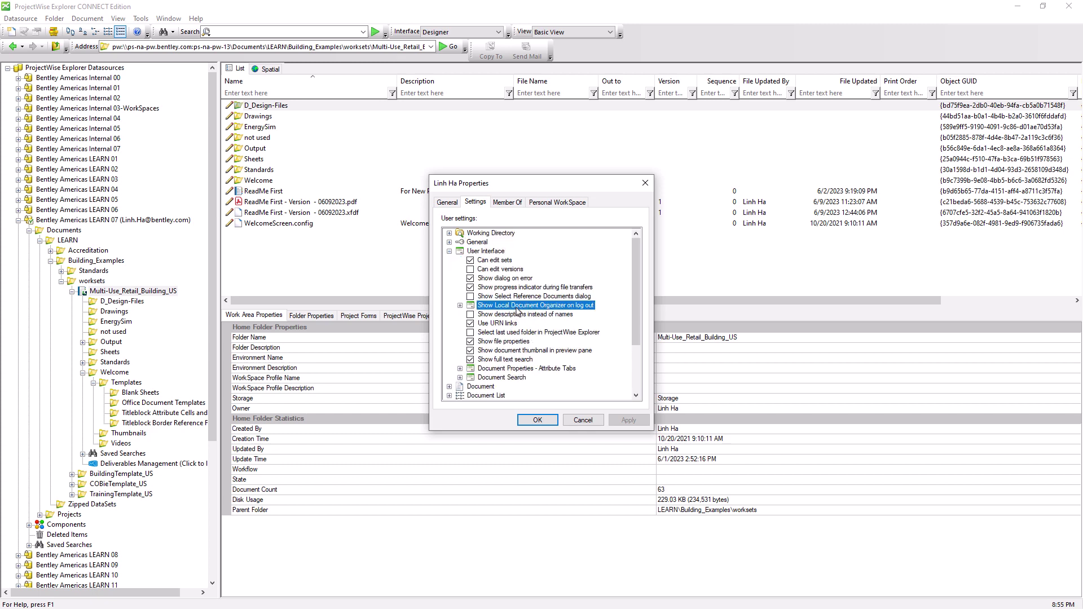
{"action": "double_click", "coordinate": [561, 307]}
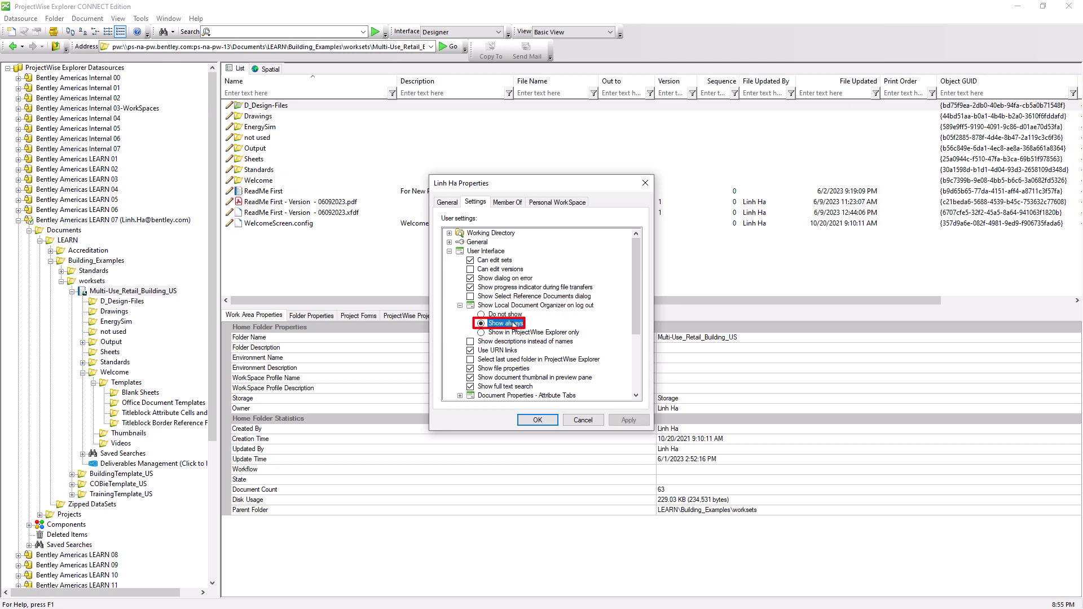
{"action": "left_click", "coordinate": [552, 324]}
{"action": "left_click", "coordinate": [544, 334]}
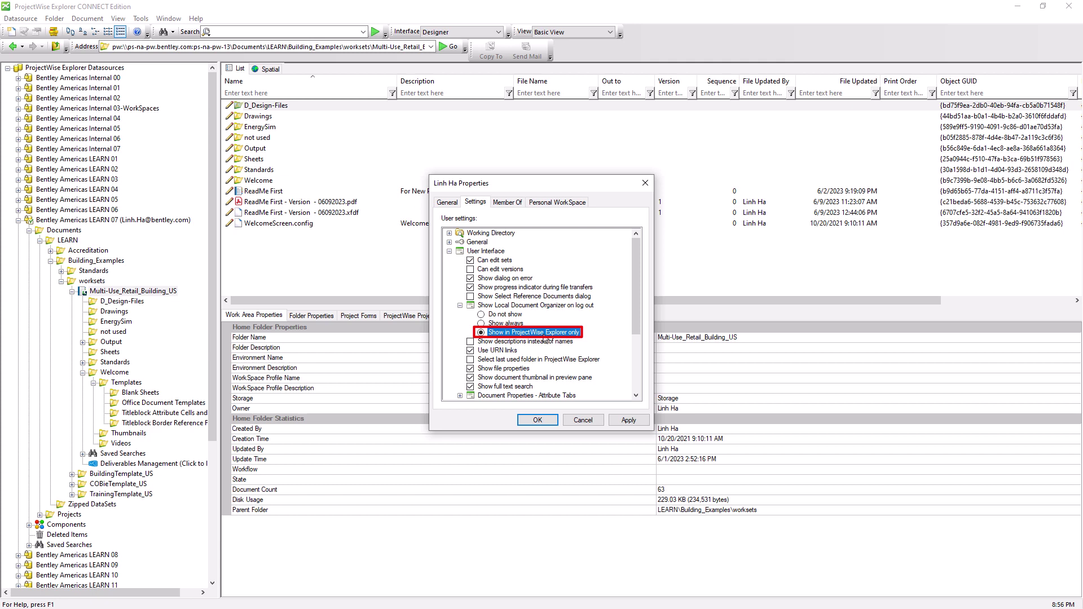
{"action": "left_click", "coordinate": [537, 420]}
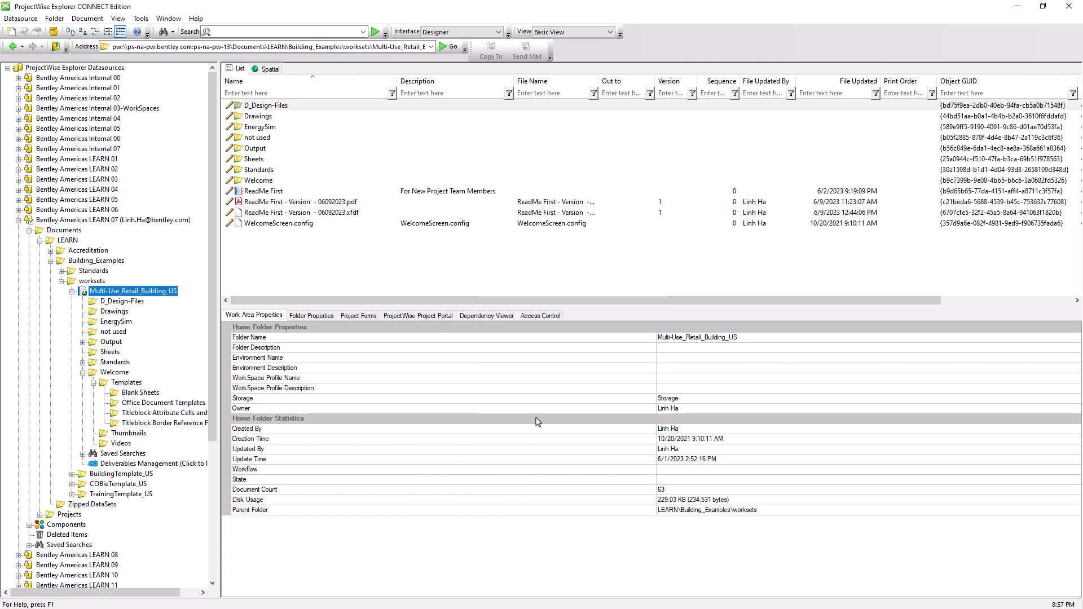